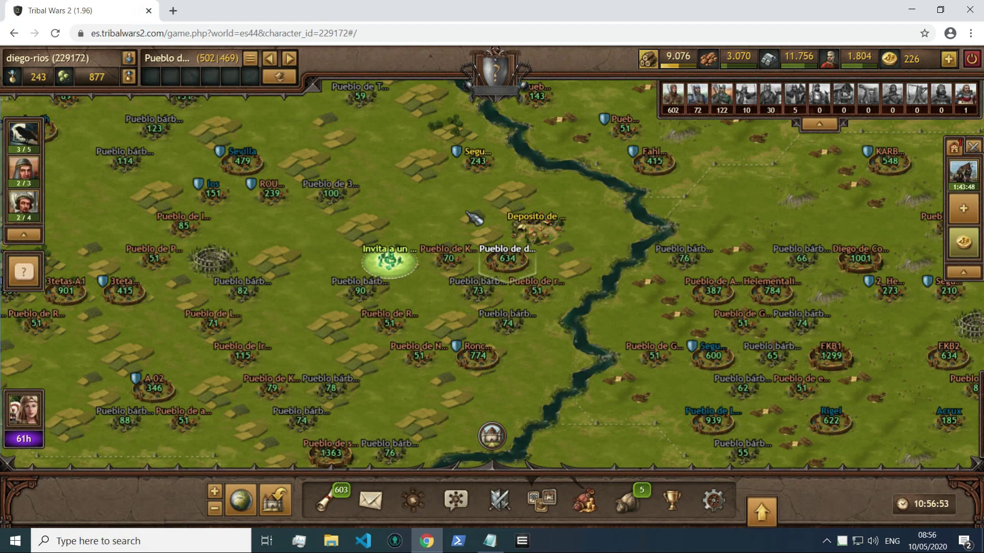
Copy the farmbot guide URL line from the Notepad notes.
left_click(490, 541)
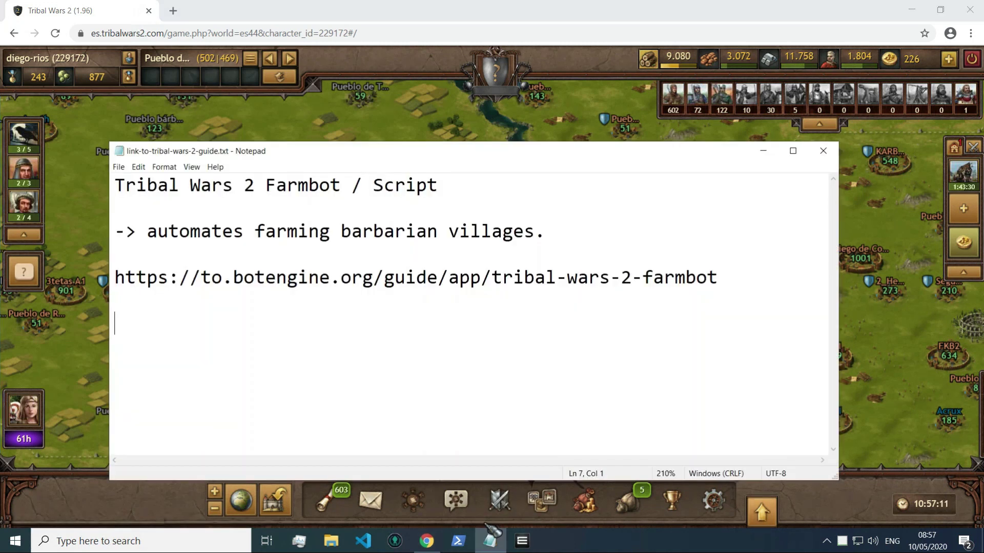
left_click(464, 210)
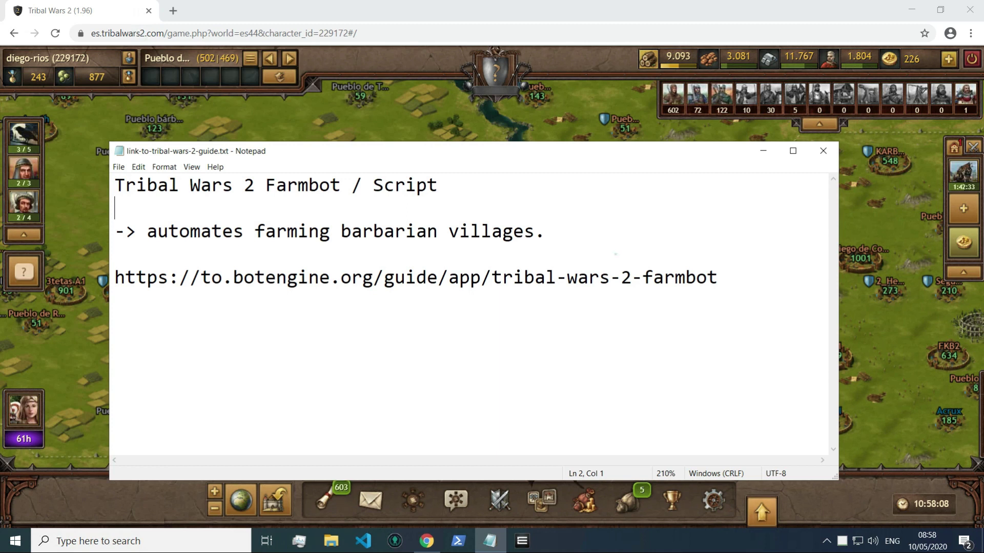
left_click(730, 277)
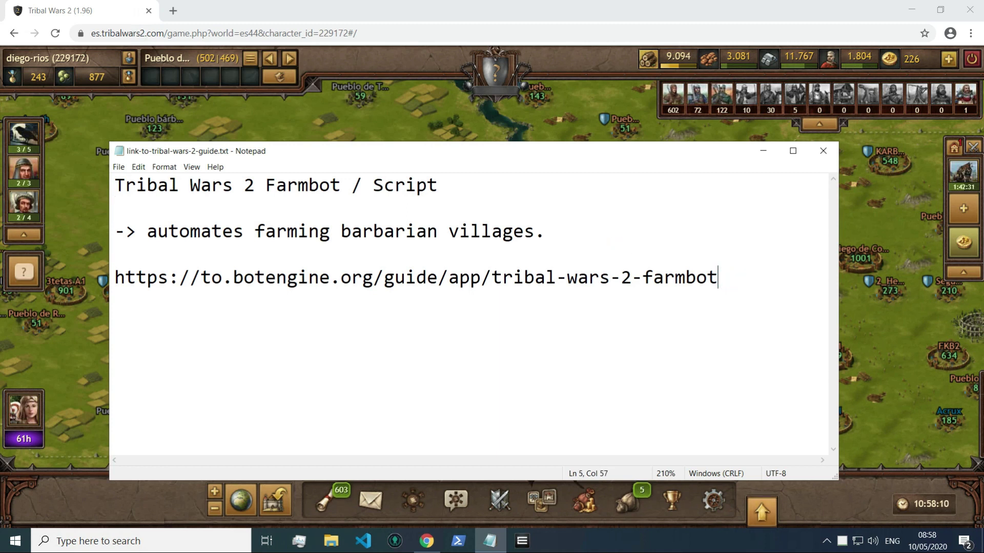
key("shift+Home")
key("ctrl+c")
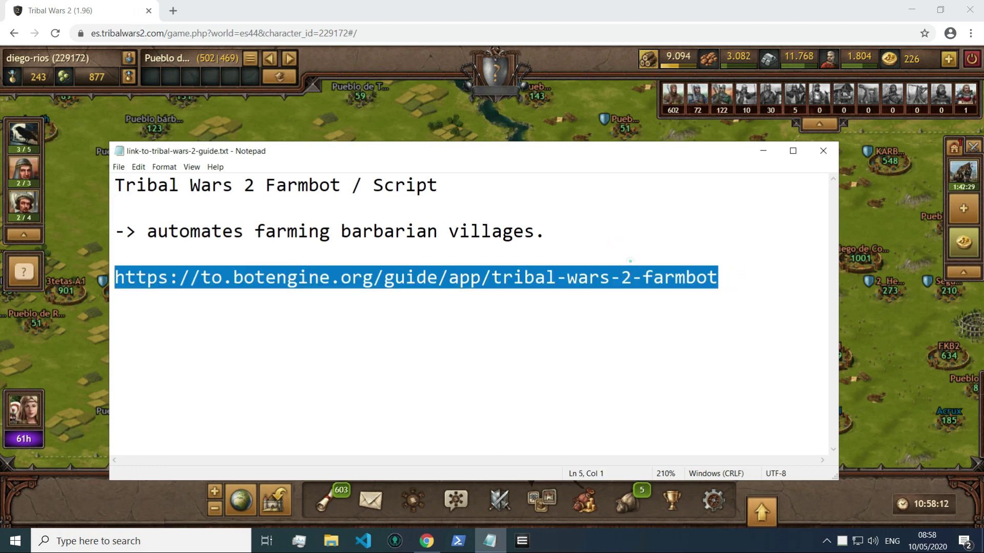
key("Up")
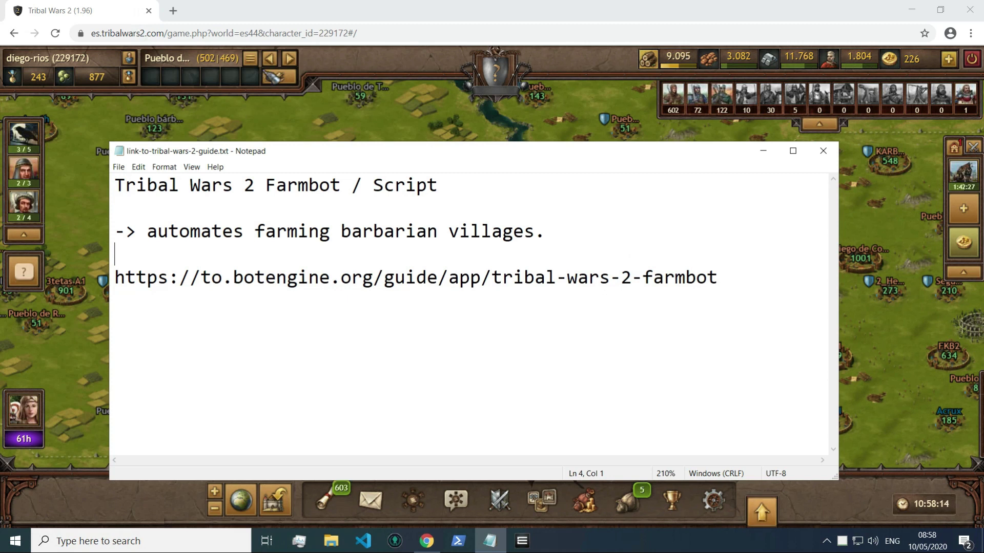
left_click(173, 10)
Load the pasted farmbot guide URL and scroll to its 'Starting the Farmbot' section.
key("ctrl+v")
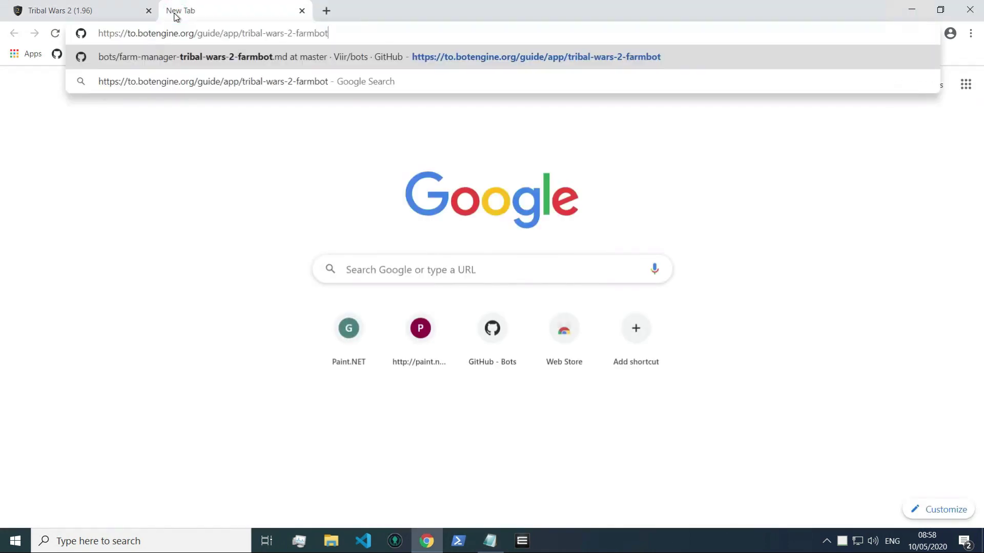
key("Return")
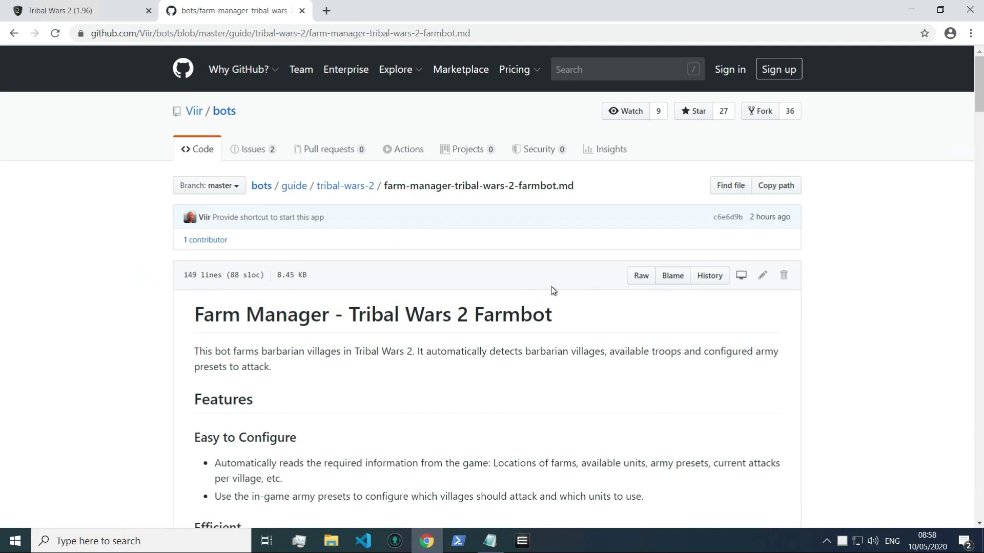
scroll(589, 287, "down", 3)
scroll(576, 149, "down", 3)
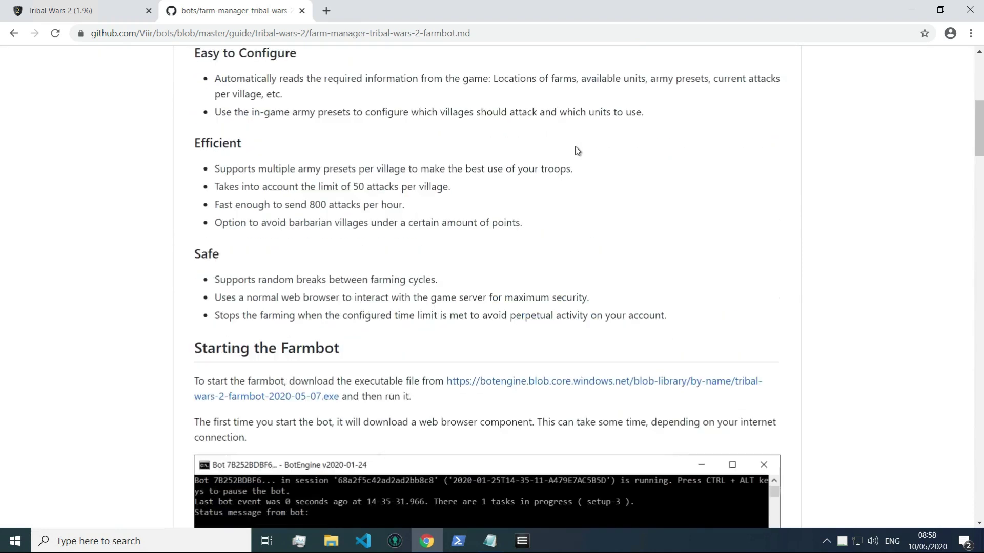
scroll(575, 149, "up", 8)
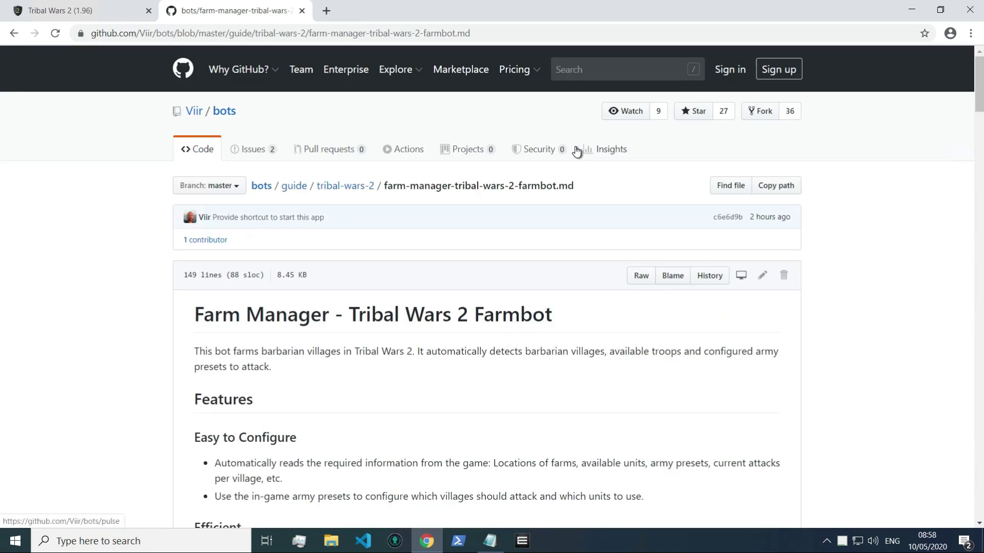
scroll(564, 199, "down", 7)
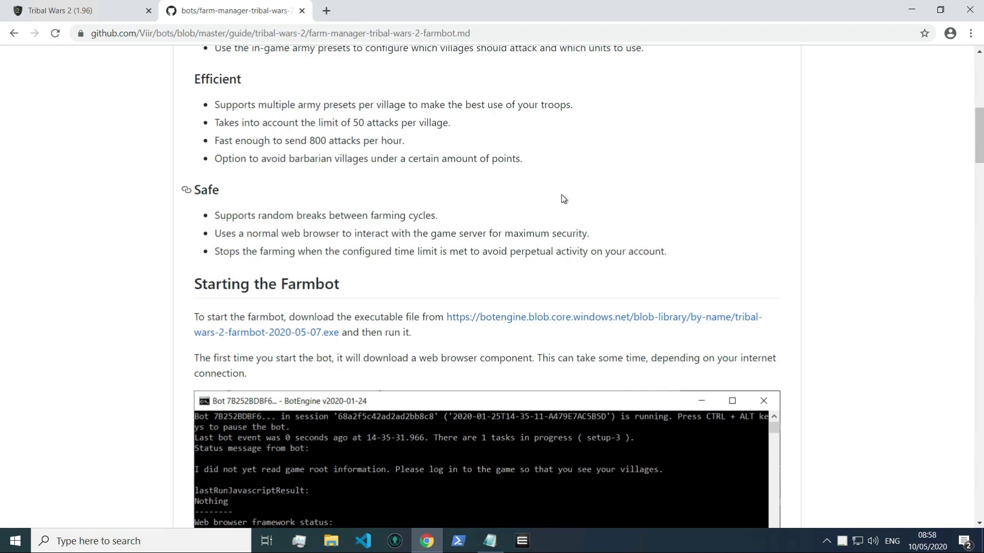
scroll(564, 198, "down", 1)
Download tribal-wars-2-farmbot-2020-05-07.exe and check the finished download.
left_click(586, 253)
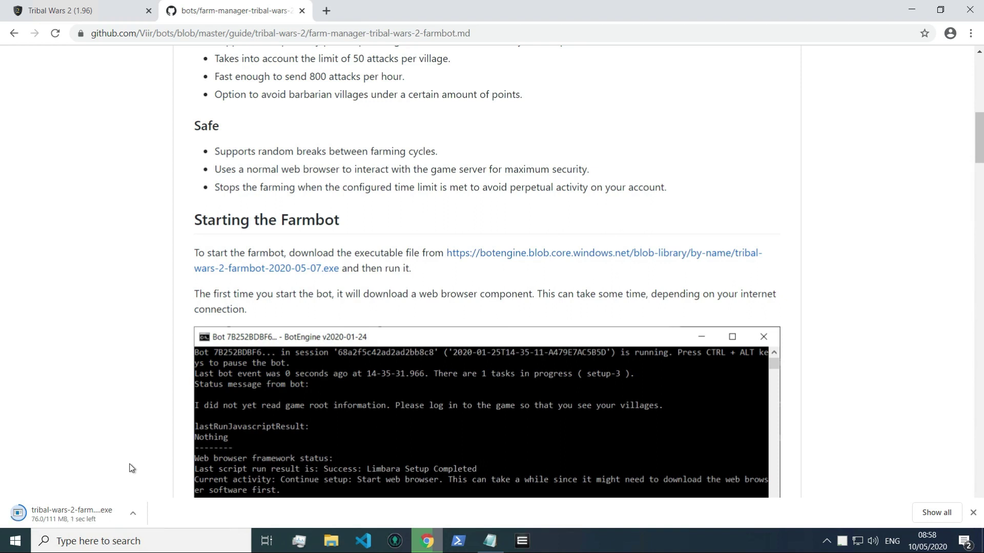
left_click(135, 517)
left_click(159, 472)
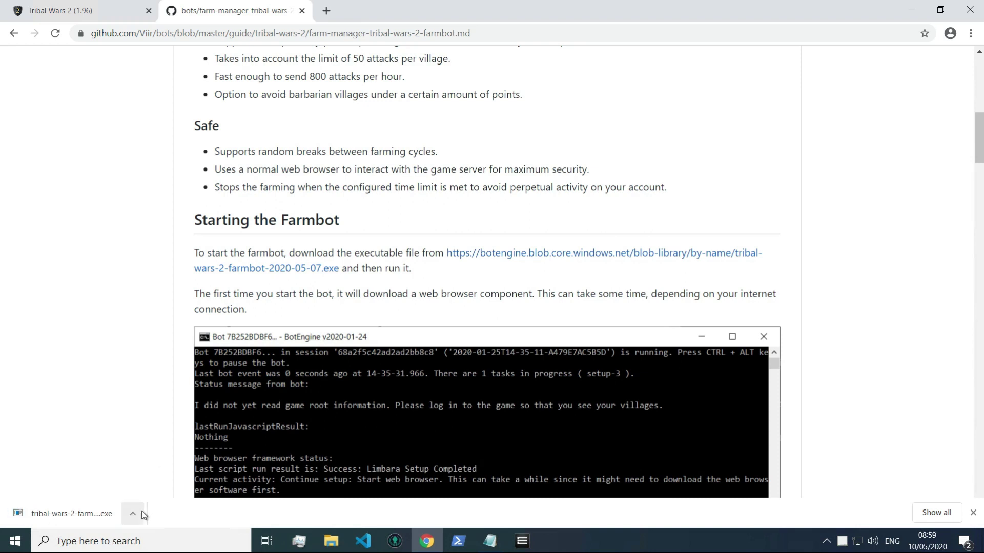
Launch tribal-wars-2-farmbot-2020-05-07.exe from Downloads, running it past the SmartScreen warning.
left_click(143, 515)
left_click(153, 470)
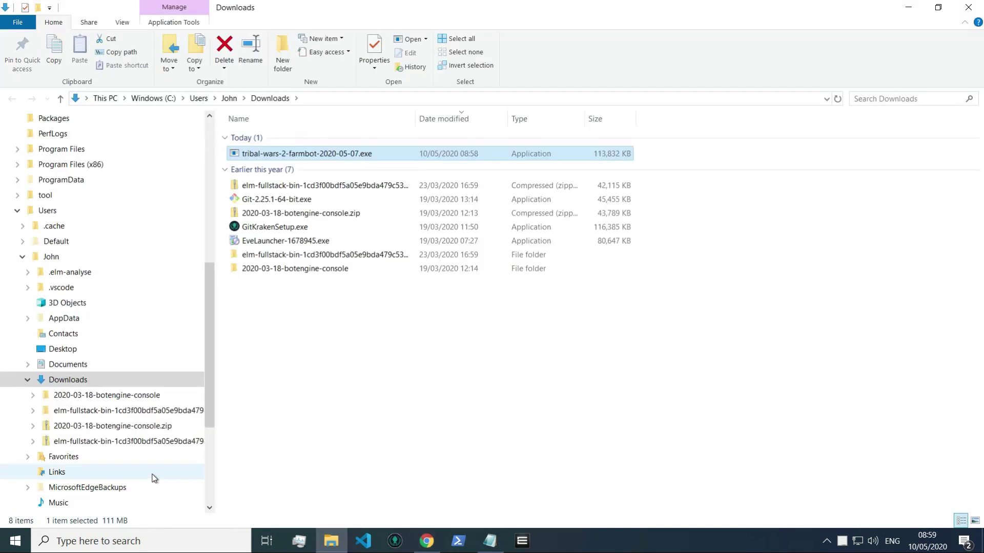
double_click(307, 155)
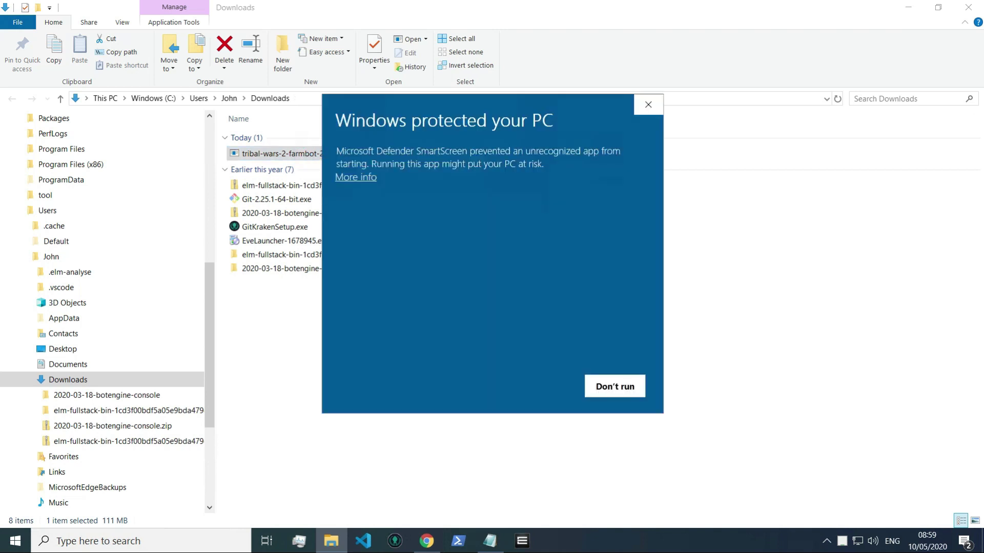
mouse_move(336, 164)
left_mouse_down()
mouse_move(430, 166)
mouse_move(423, 180)
mouse_move(367, 186)
left_mouse_up()
left_click(367, 185)
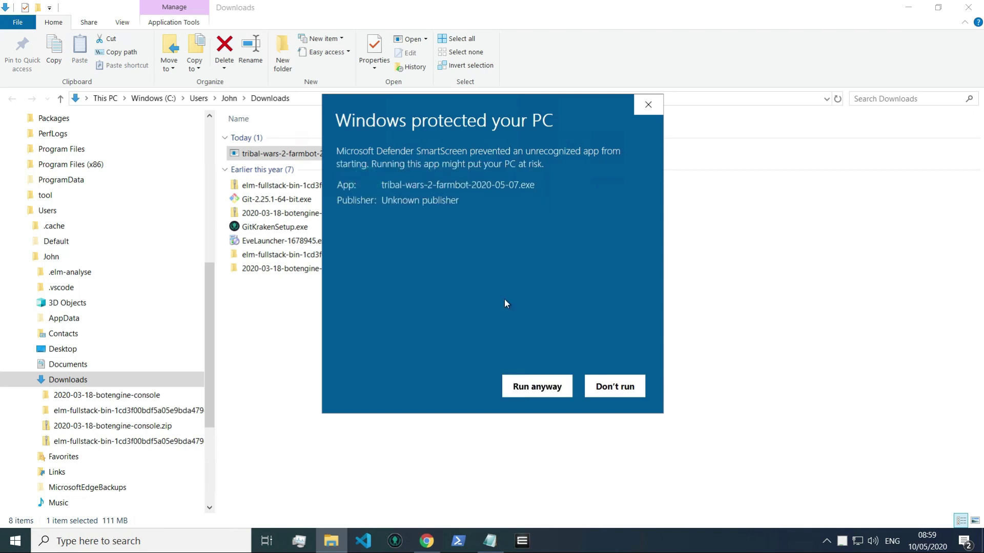
left_click(517, 389)
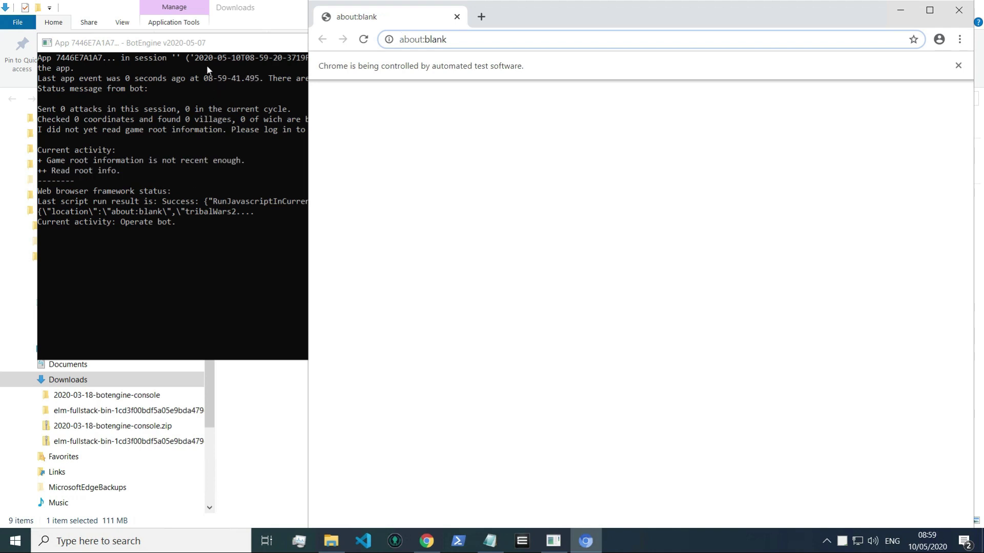
Place the BotEngine console at the screen's left edge beside the bot's browser window.
left_click_drag(203, 46, 165, 39)
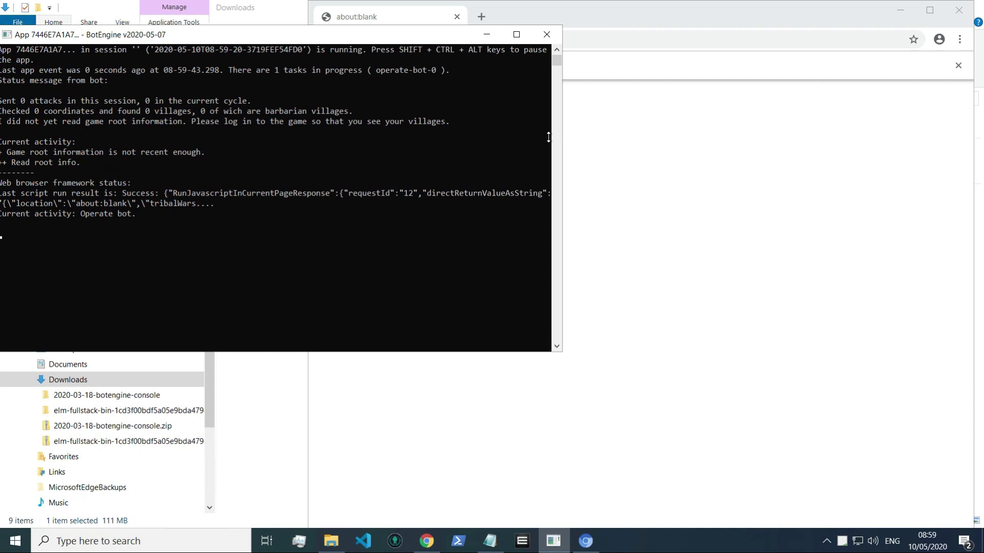
left_click(641, 321)
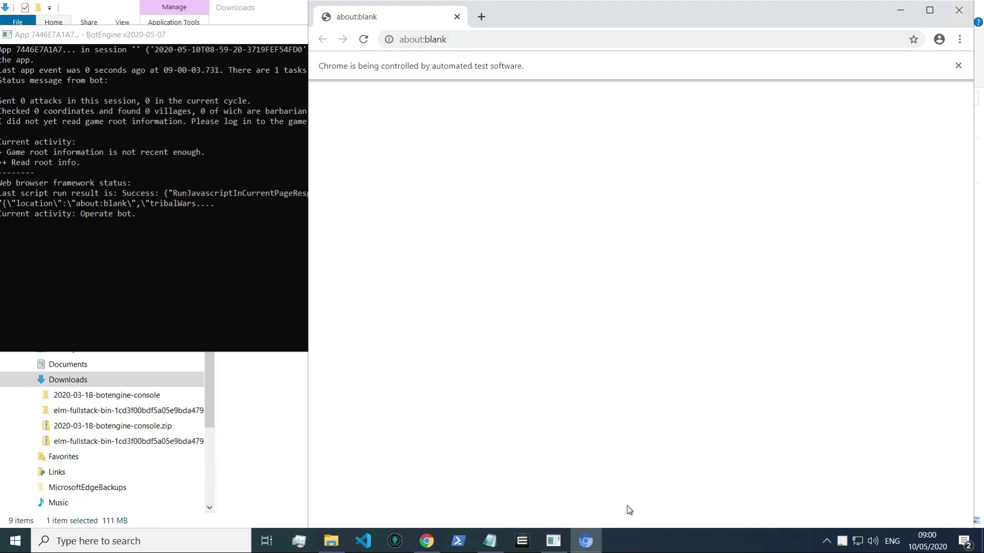
mouse_move(594, 544)
left_click(205, 165)
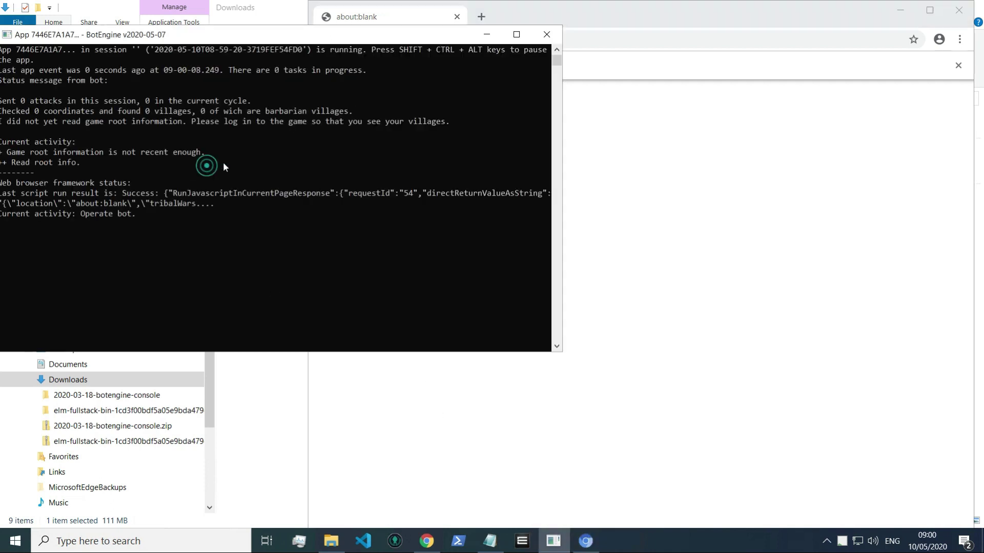
Copy the 'Please log in to the game' instruction from the bot status.
left_click(192, 122)
left_click_drag(191, 123, 311, 123)
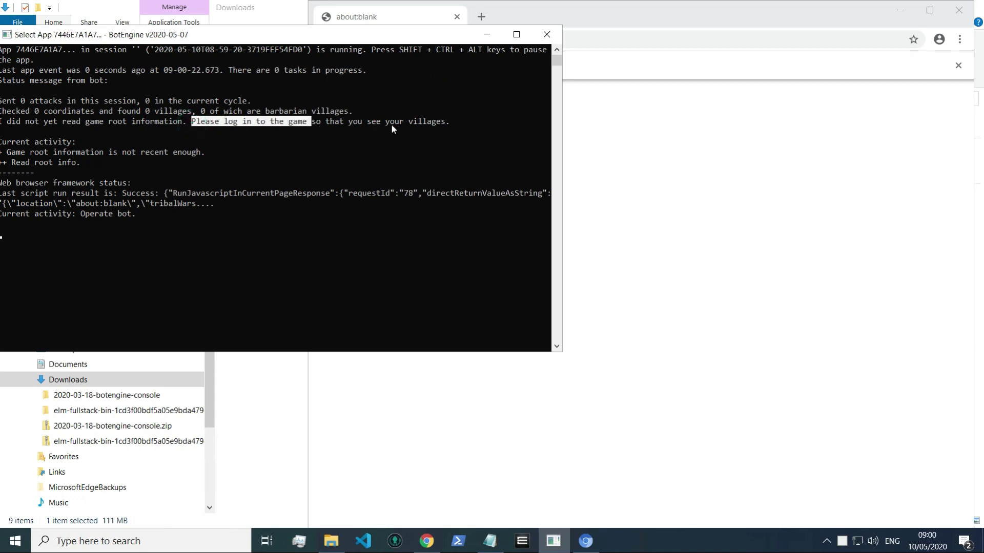
left_click_drag(391, 124, 448, 124)
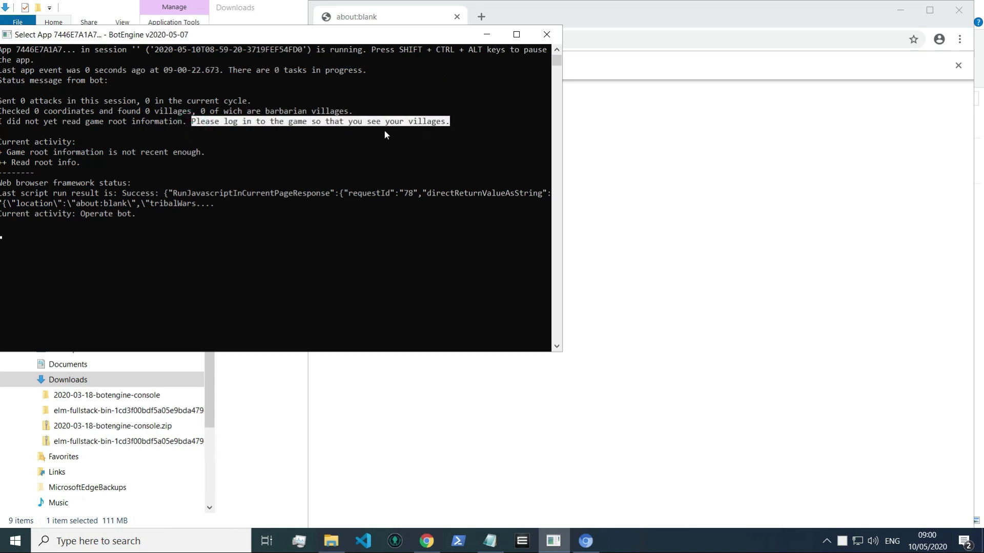
right_click(346, 128)
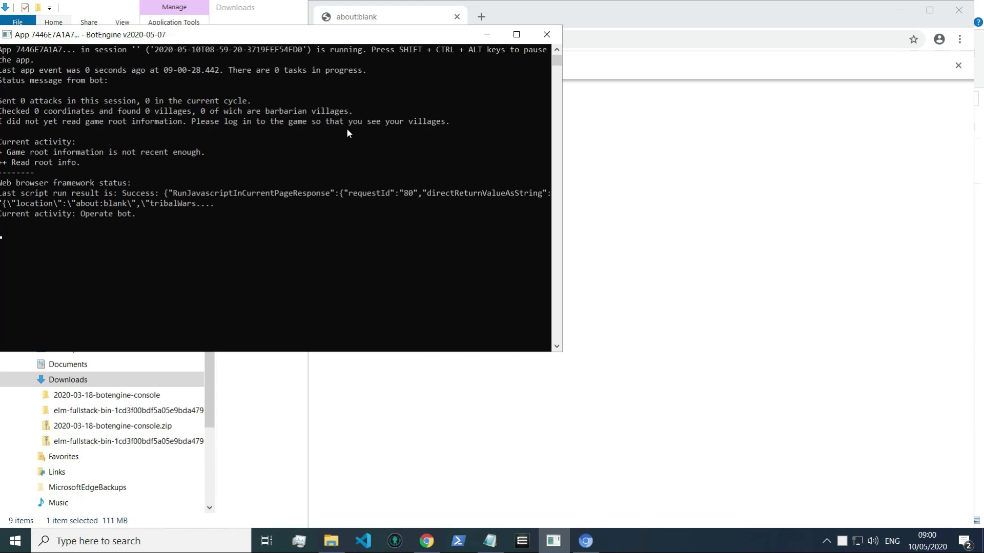
Log in to Tribal Wars 2 in the bot's browser and mark the no-army-presets console message.
left_click(515, 196)
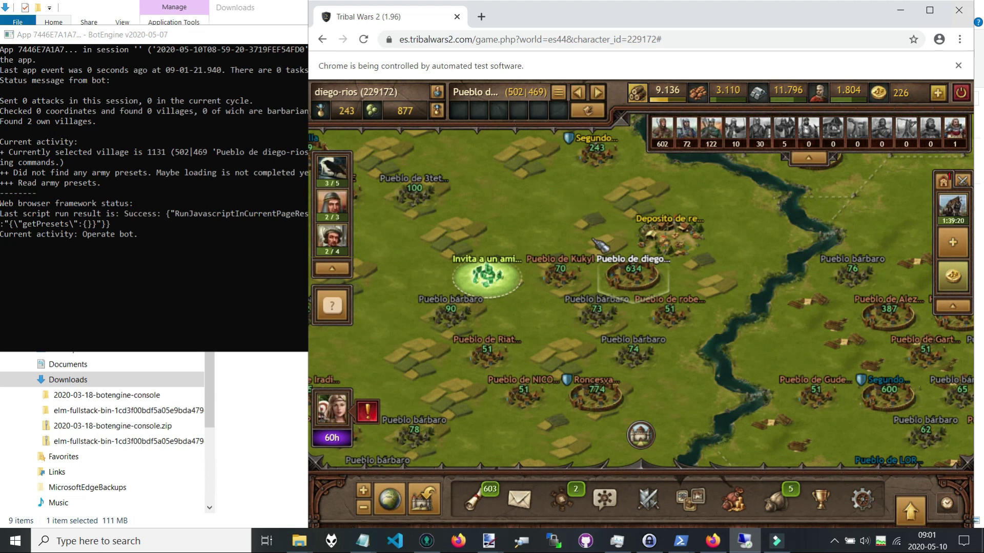
left_click(201, 127)
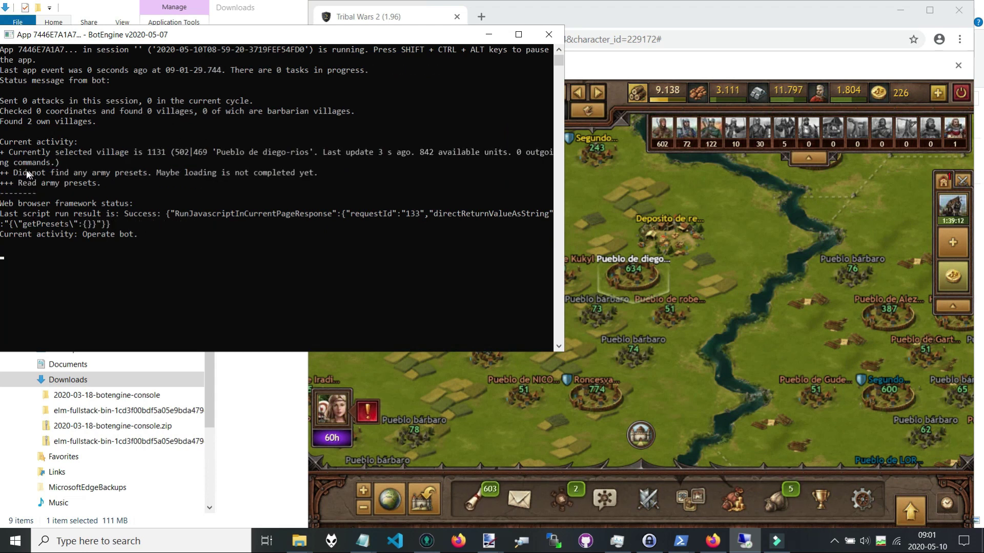
key("ctrl+m")
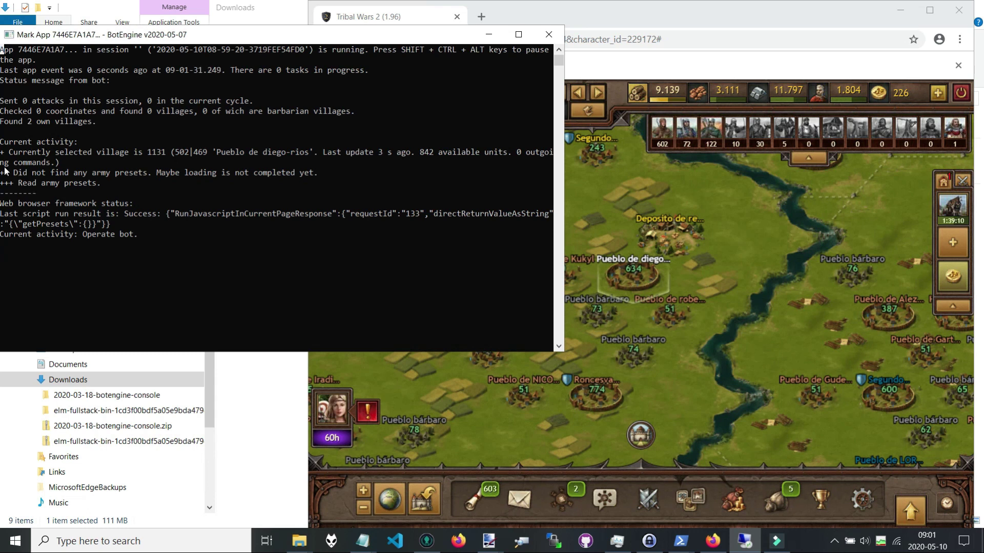
mouse_move(13, 174)
left_mouse_down()
mouse_move(213, 183)
mouse_move(309, 174)
left_mouse_up()
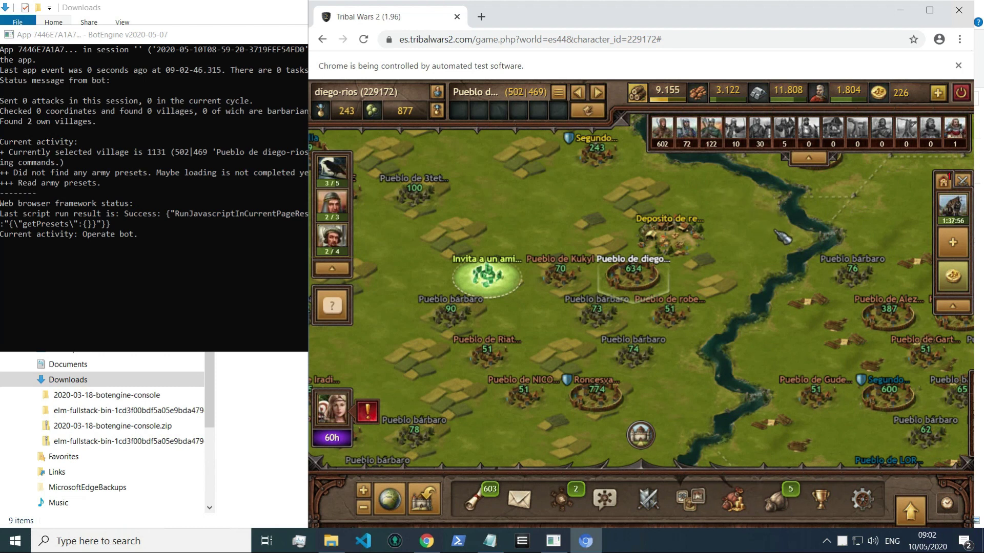
Scroll the farmbot guide in Chrome to the Configuring Army Presets section.
left_click(425, 544)
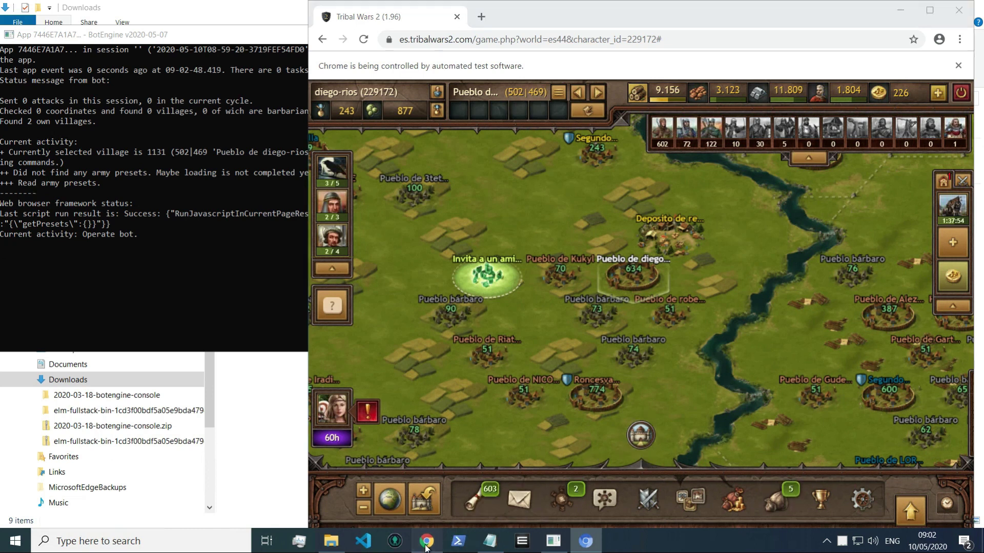
scroll(436, 177, "down", 7)
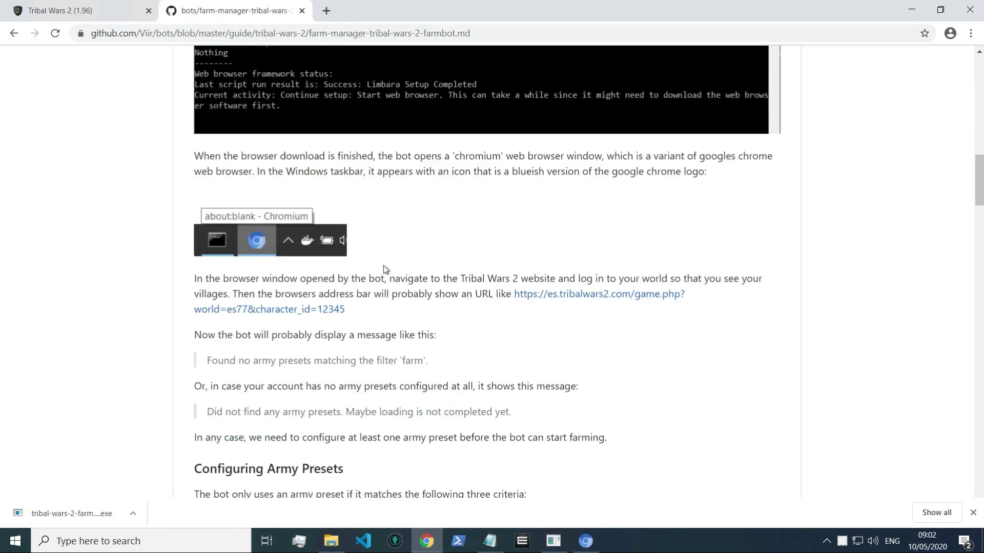
scroll(384, 268, "down", 7)
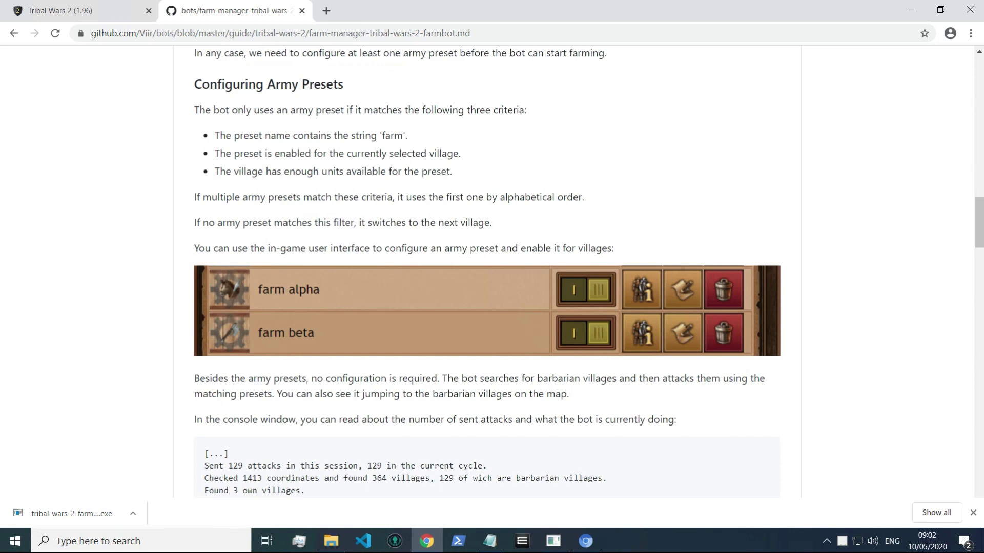
Return to the Tribal Wars 2 map and open a Pueblo bárbaro village's action options.
left_click(586, 541)
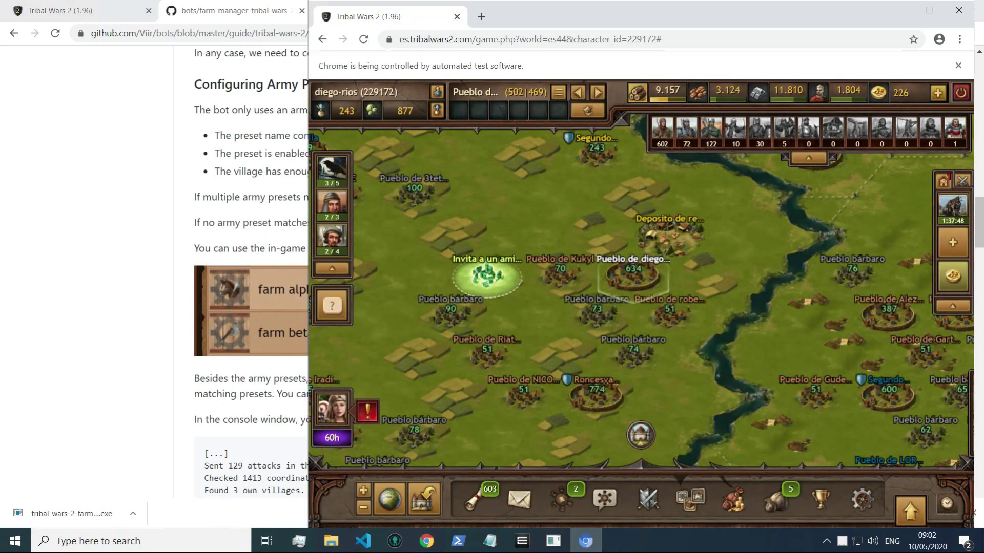
left_click(553, 541)
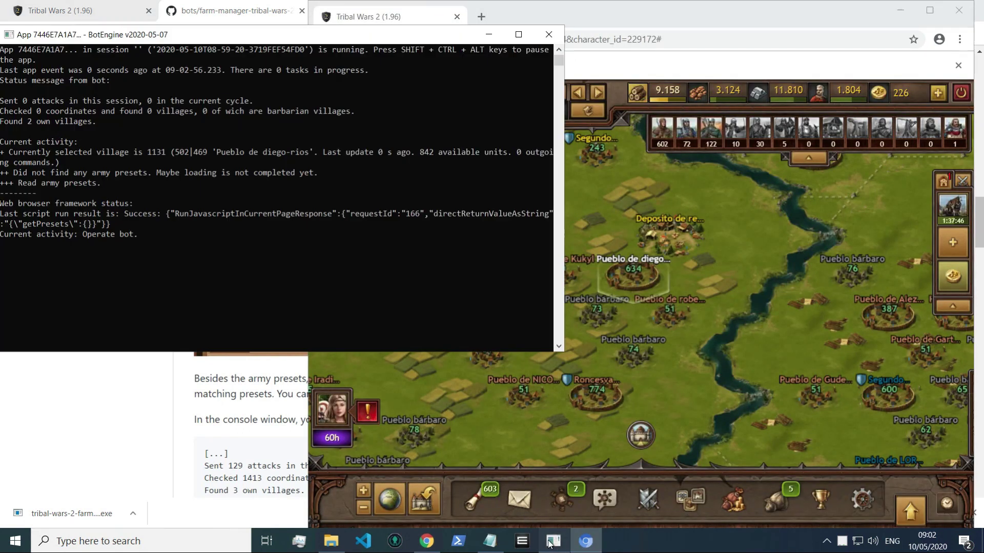
left_click(566, 56)
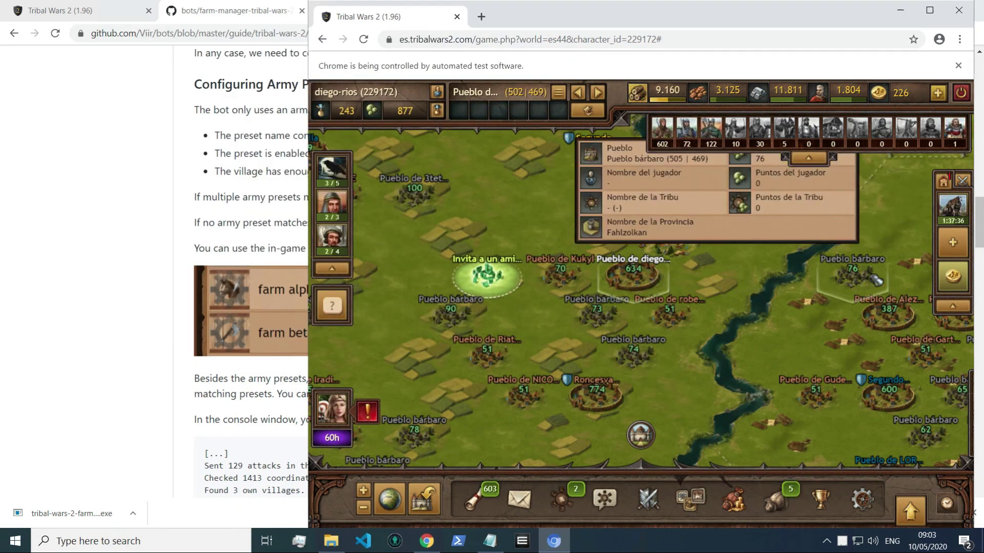
left_click(850, 272)
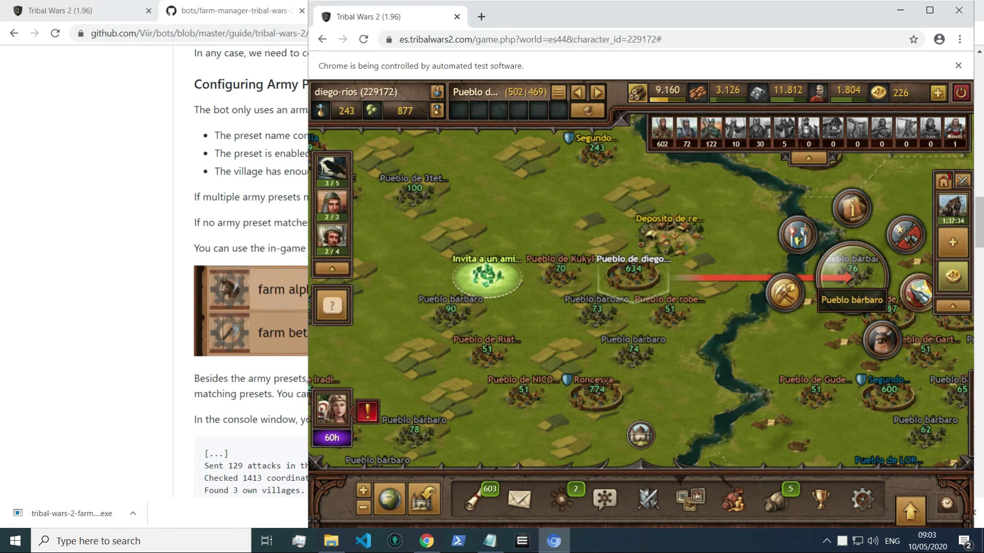
Create a new army preset named 'Farm A' from the village's Plantillas menu.
left_click(779, 290)
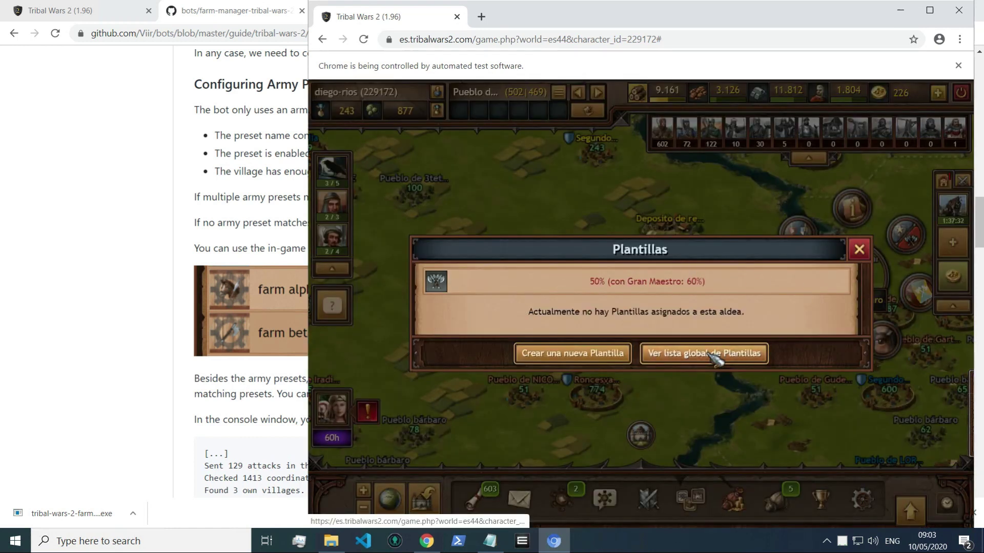
left_click(533, 359)
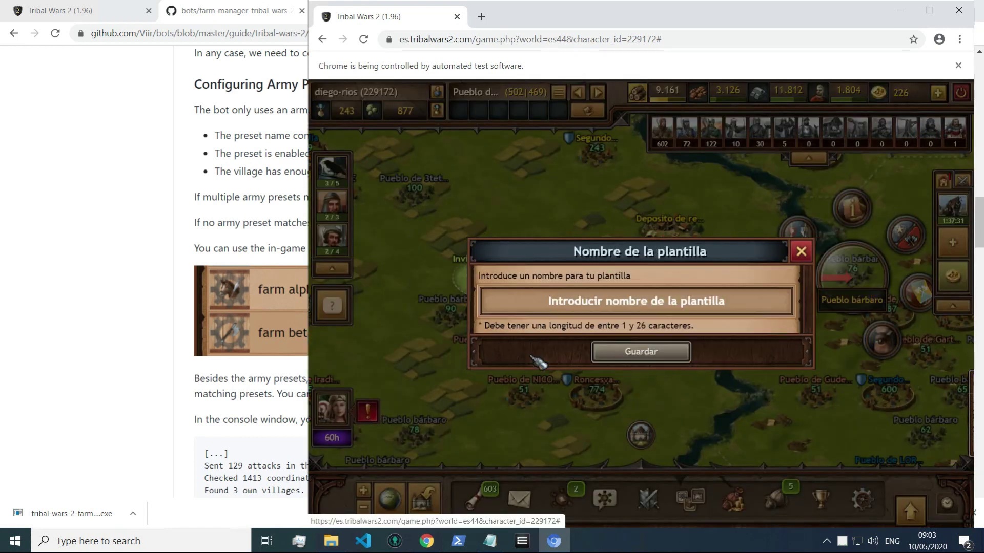
left_click(574, 302)
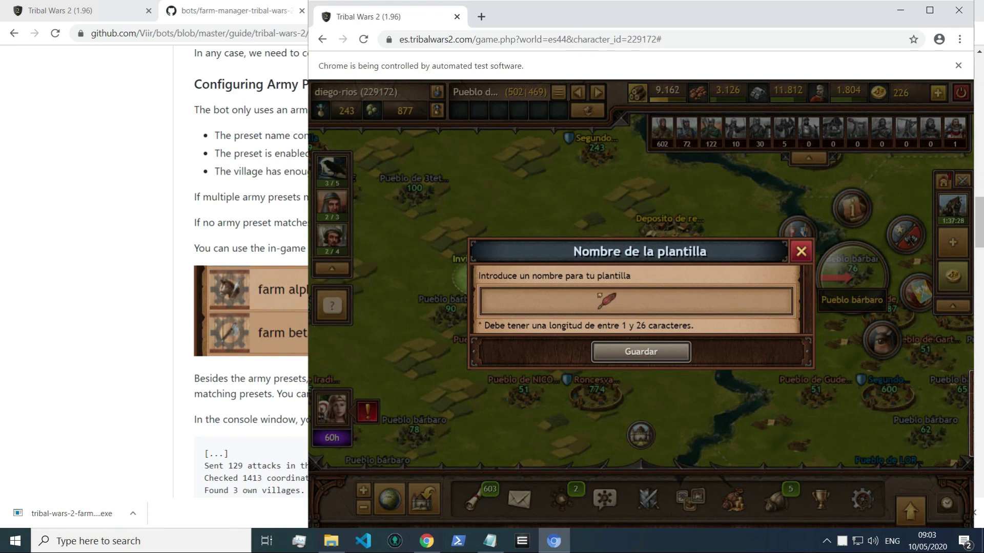
type("Farm A")
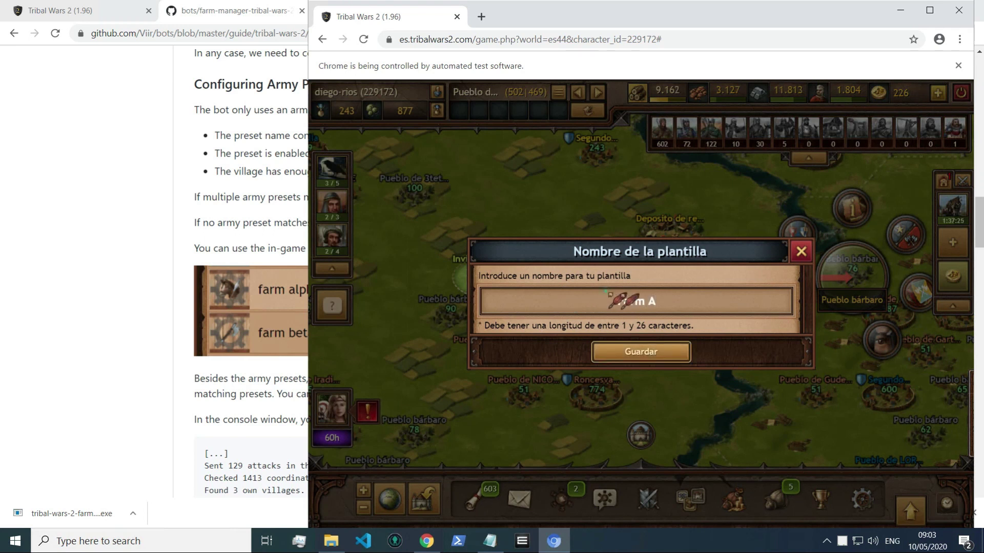
double_click(628, 302)
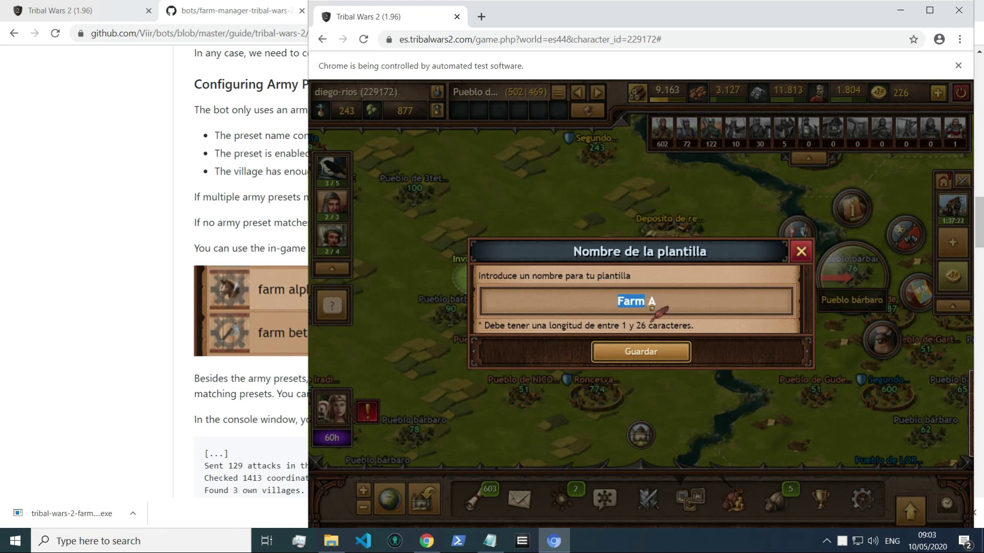
left_click(705, 303)
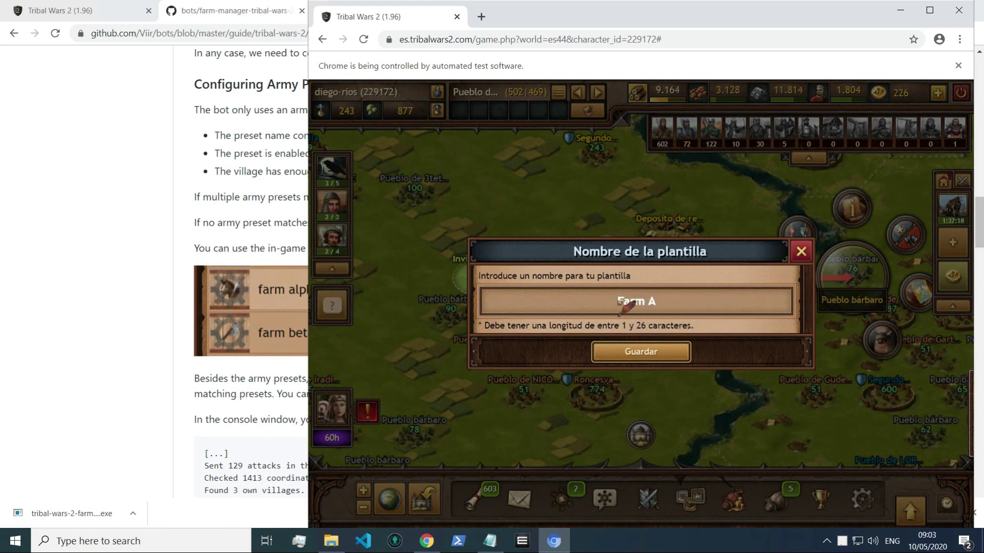
left_click_drag(619, 301, 642, 302)
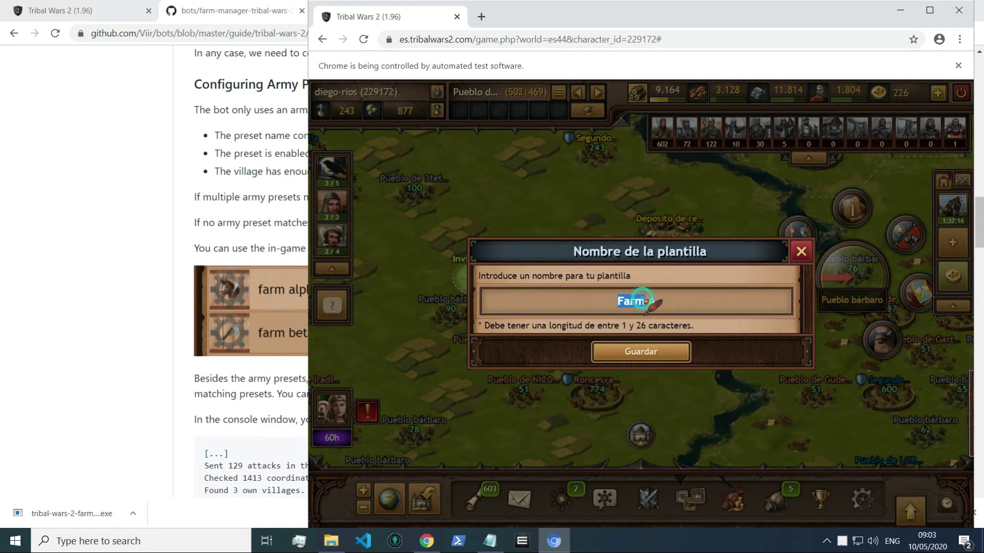
left_click(662, 353)
Enter 12 Lancero in the Farm A preset and save it.
left_click(668, 417)
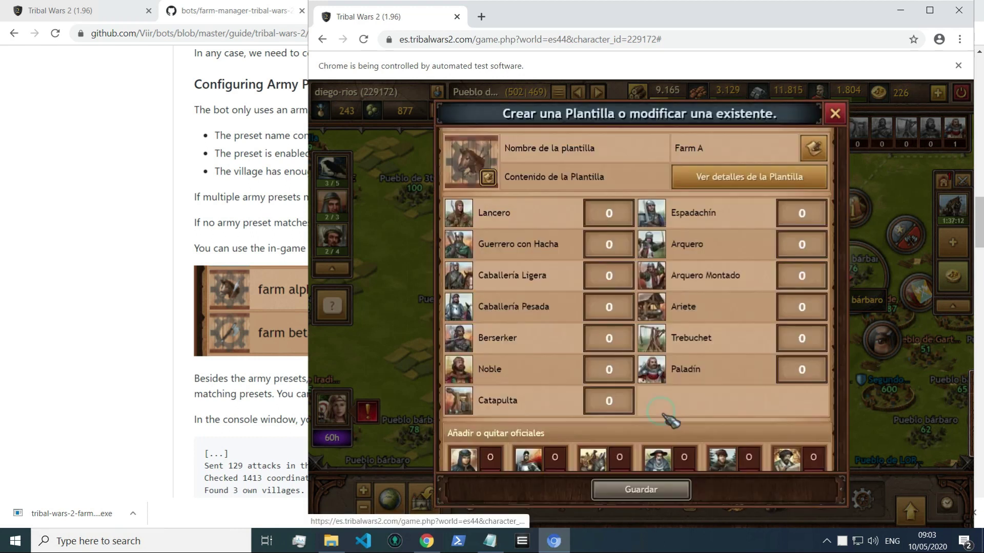
type("12")
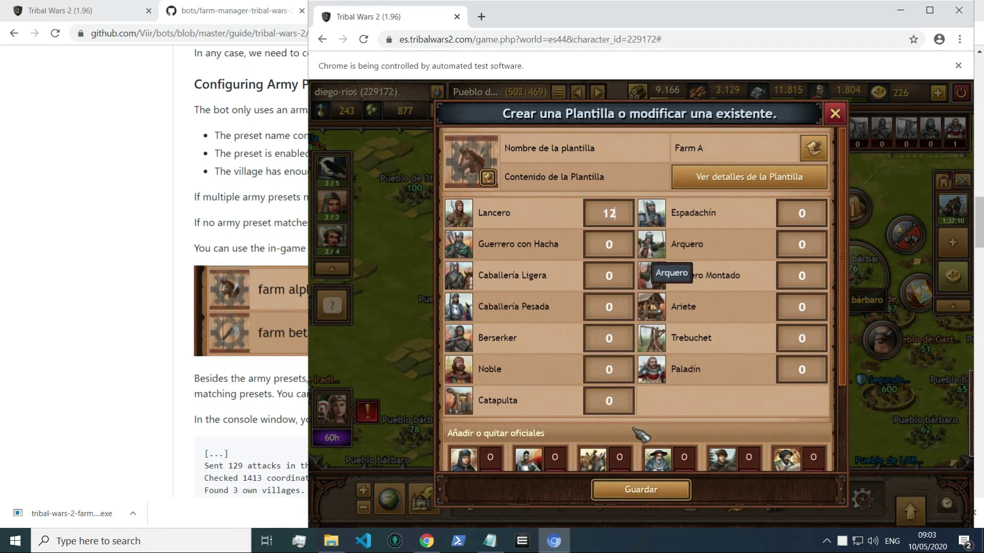
scroll(655, 386, "down", 1)
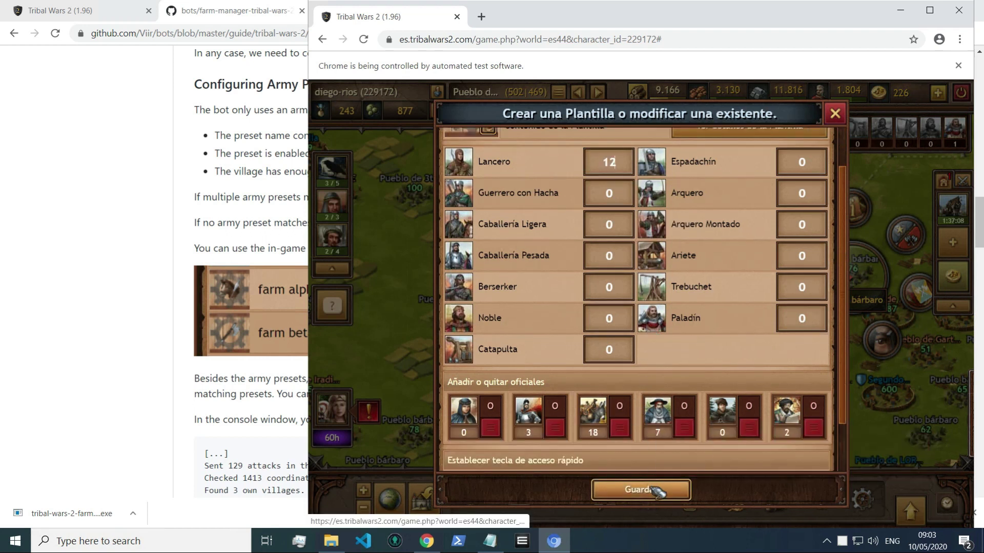
left_click(656, 491)
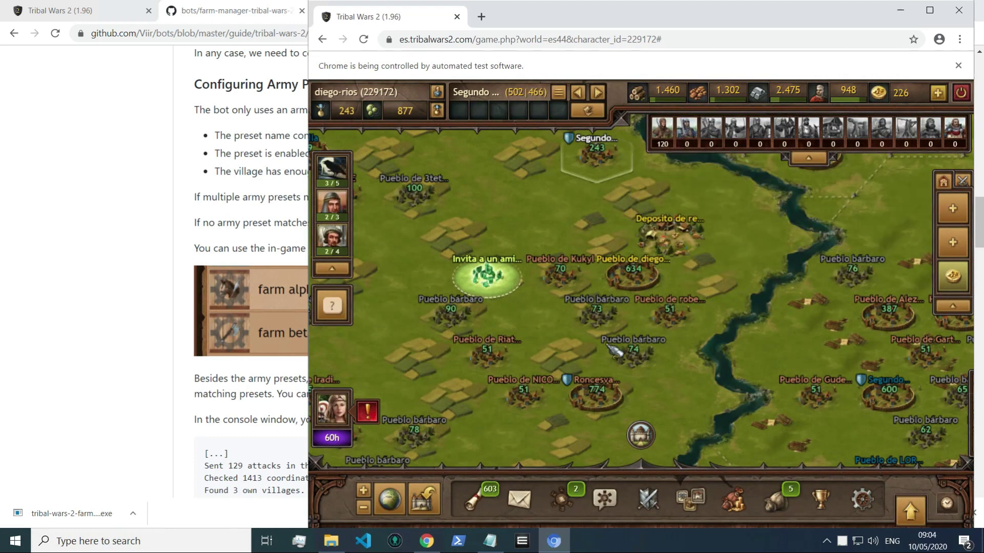
Switch on Farm A's Estado toggle in the global Plantillas list, then close all dialogs.
left_click(596, 309)
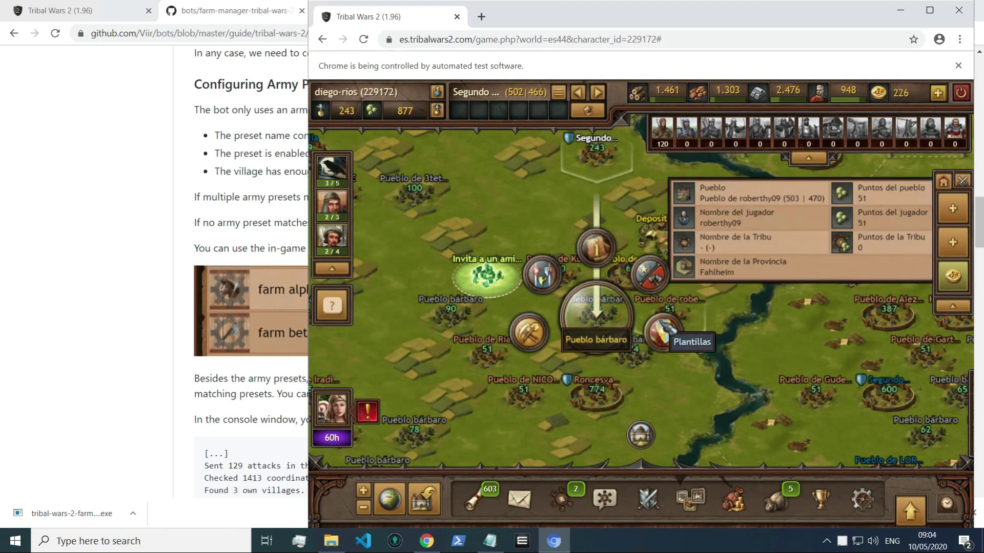
left_click(665, 331)
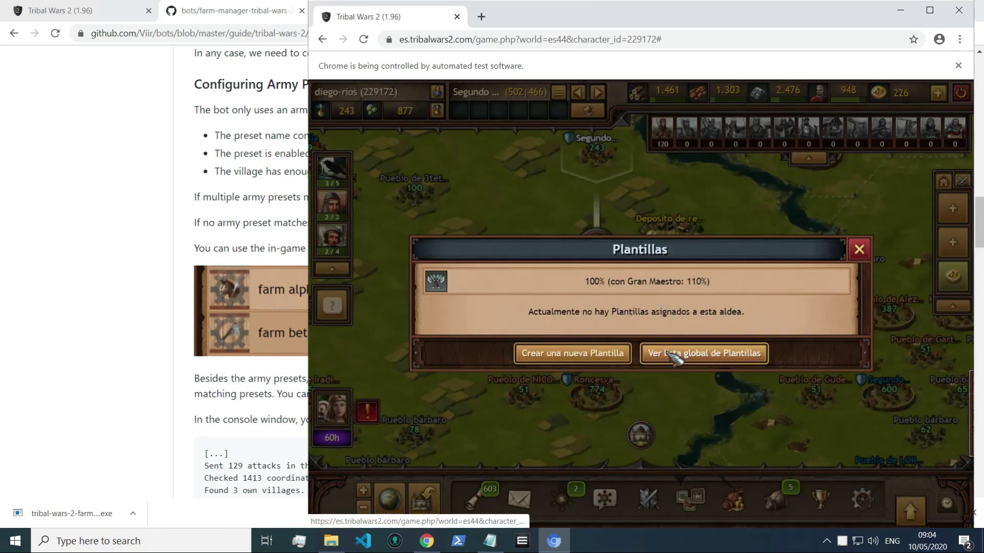
left_click(642, 355)
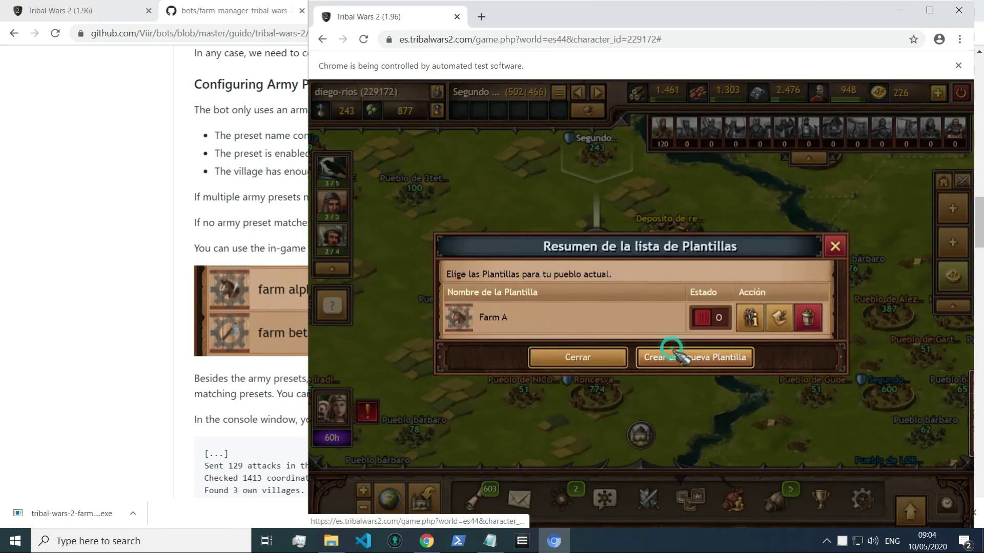
left_click(712, 322)
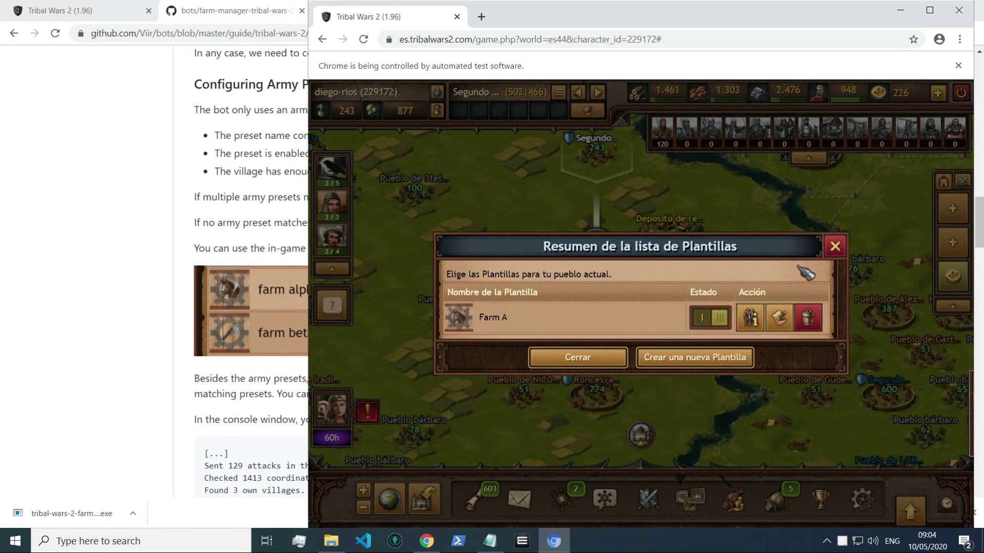
left_click(836, 247)
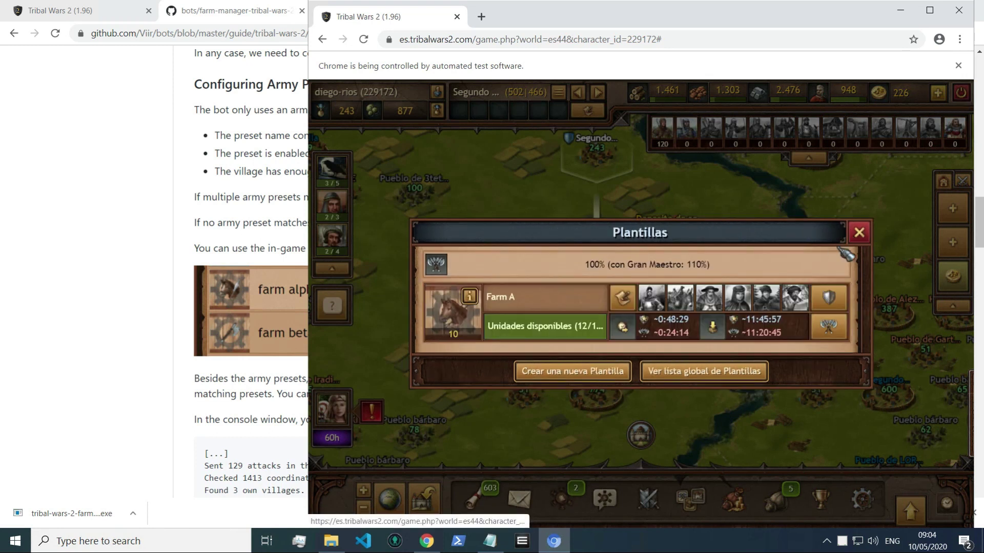
left_click(859, 230)
left_click(716, 203)
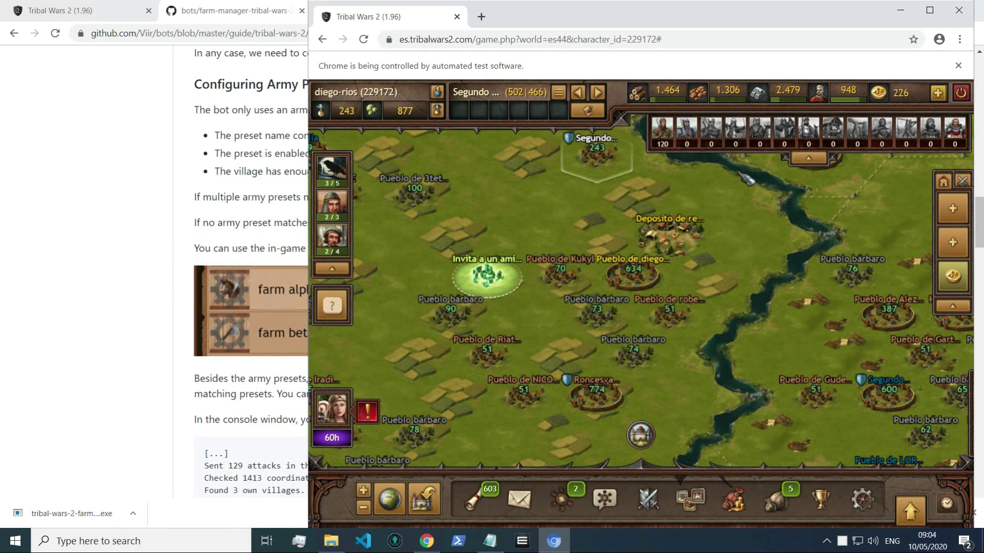
Close the game window and relaunch tribal-wars-2-farmbot-2020-05-07.exe from Downloads.
left_click(957, 10)
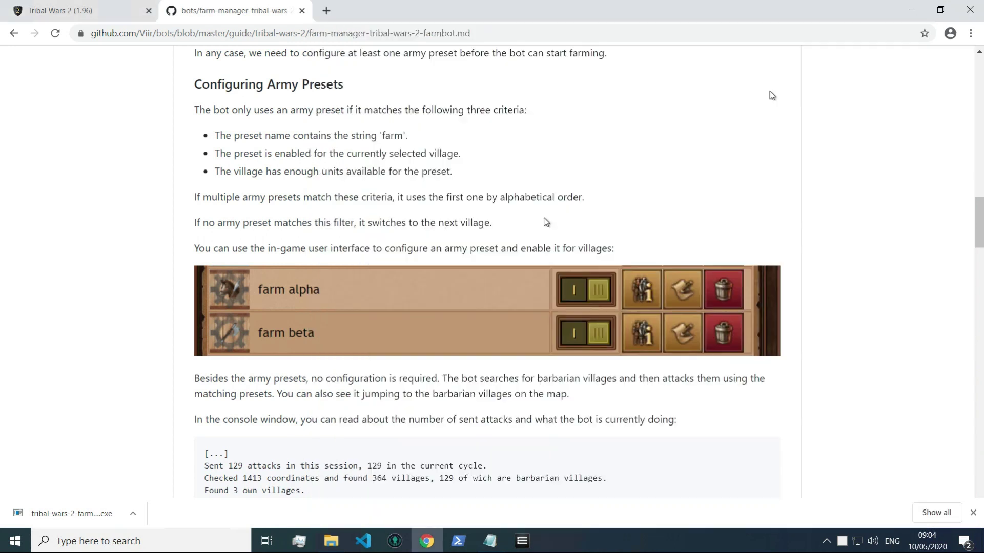
left_click(331, 541)
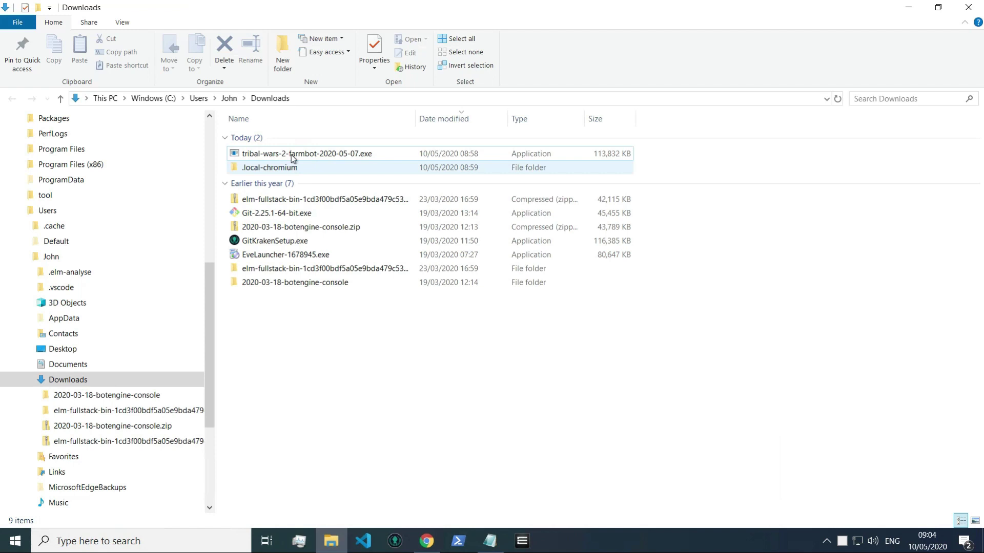
double_click(291, 155)
Open Tribal Wars 2 in the bot's browser via the 'tribal' address suggestion.
type("tribal")
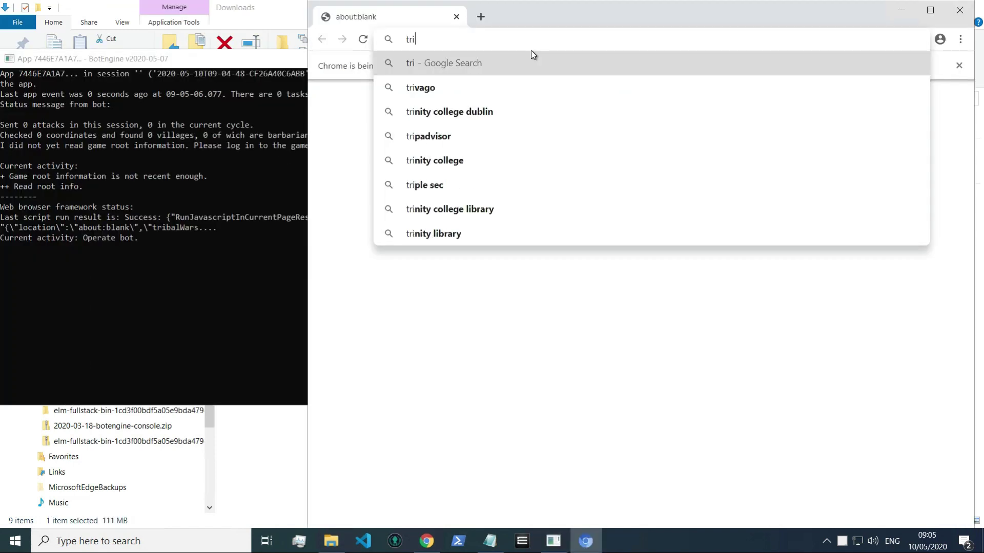
key("Down")
key("Down")
key("Down")
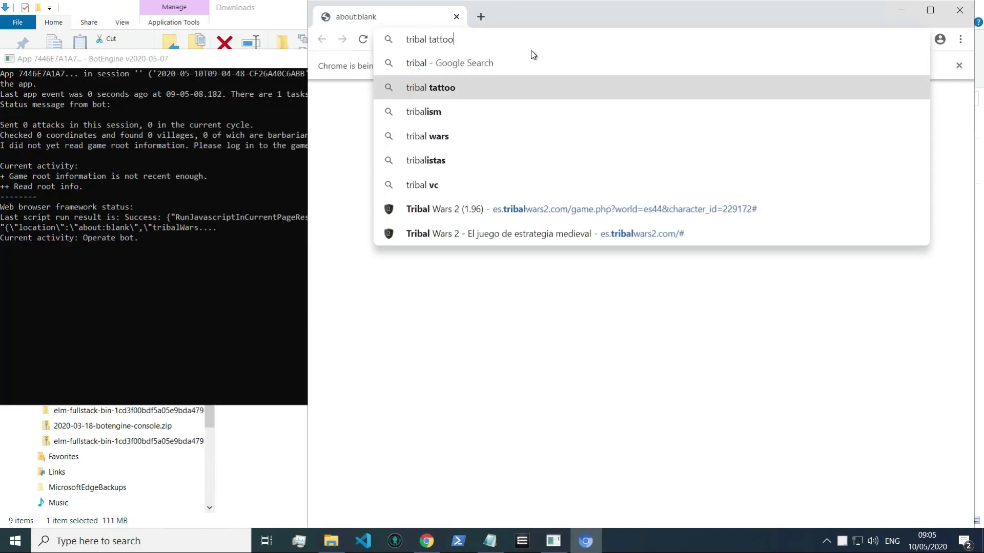
key("Return")
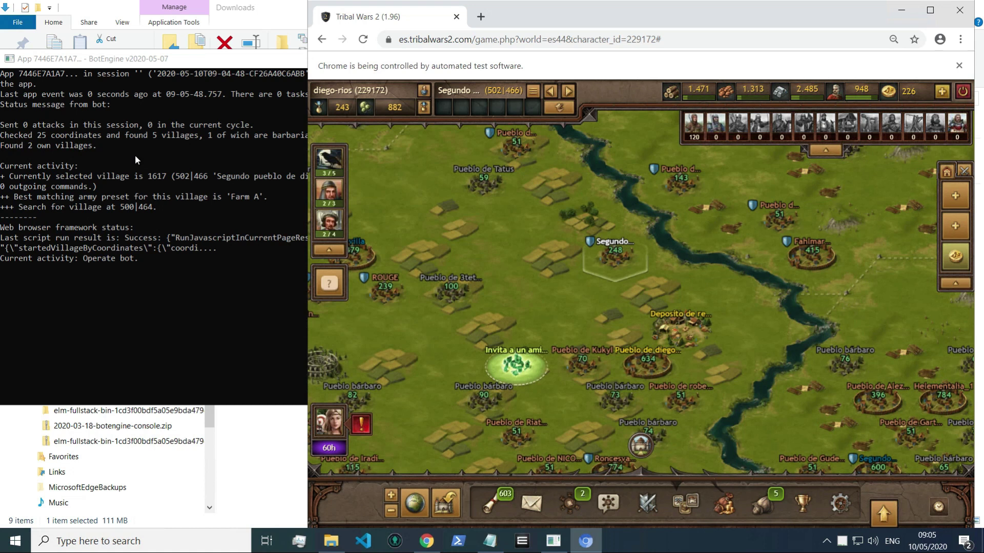
Bring the BotEngine console forward to check the farmbot's sent-attack count for Farm A.
left_click(276, 57)
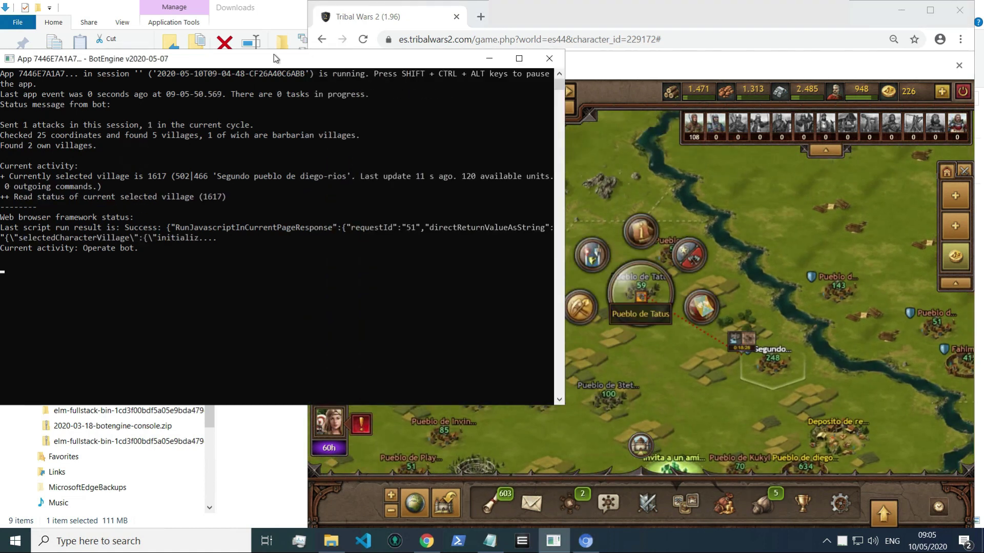